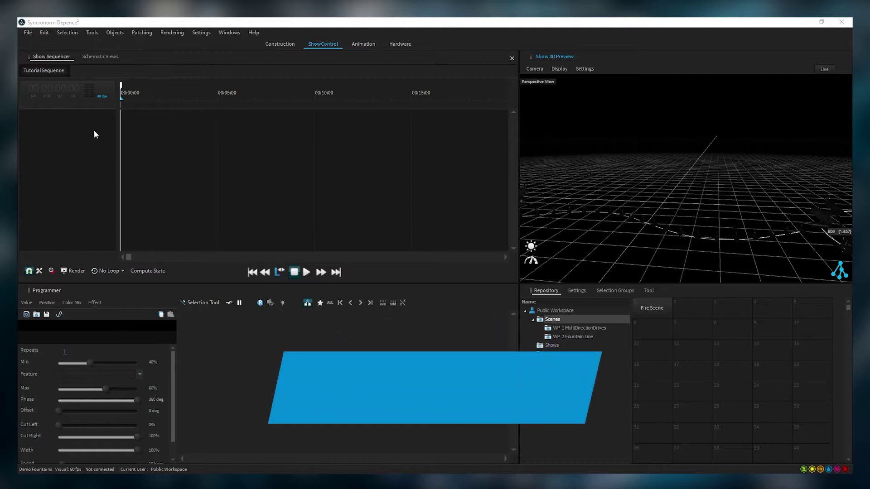
Step: Add a new Any Scene track to the Tutorial Sequence
right_click(58, 143)
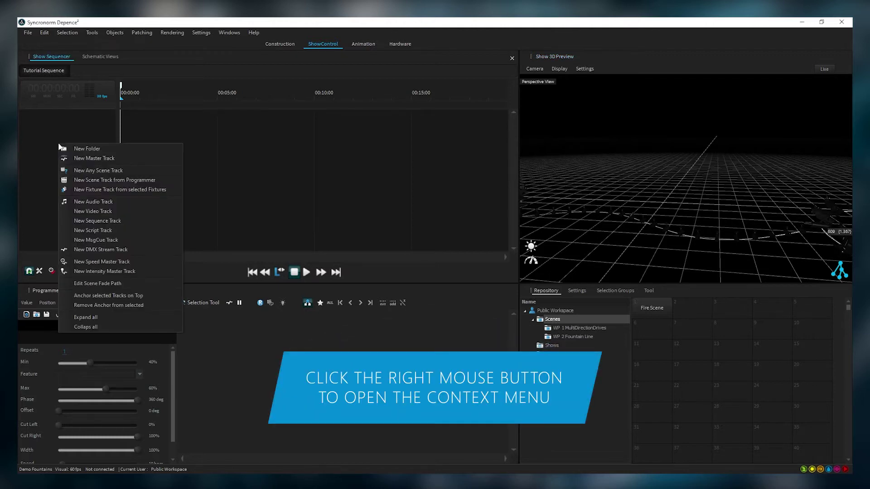
left_click(144, 173)
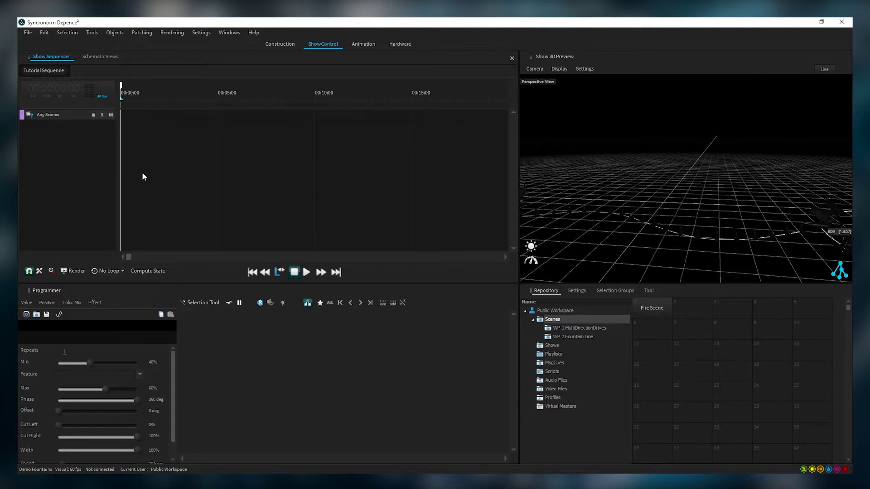
Step: Select all Varionaut 150 DMX 02 fixtures in the 3D preview
middle_click_drag(724, 242, 696, 237)
left_click(689, 233)
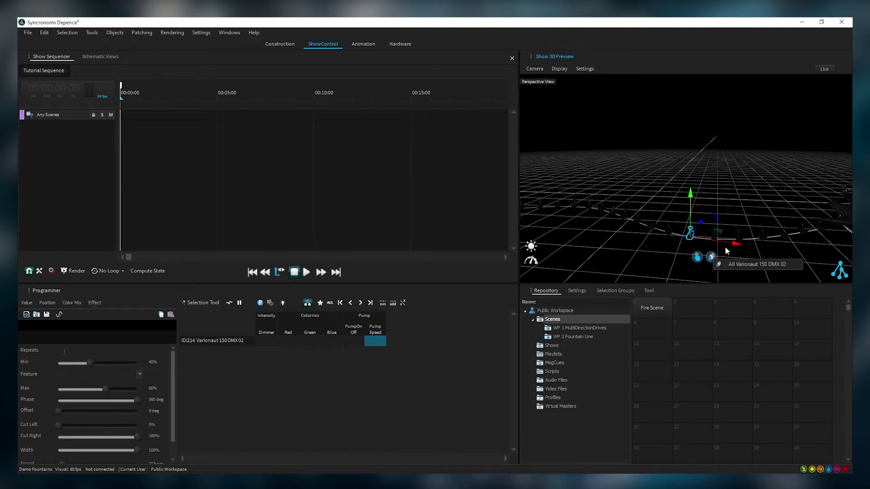
left_click(773, 266)
scroll(672, 259, "down", 2)
scroll(672, 260, "down", 5)
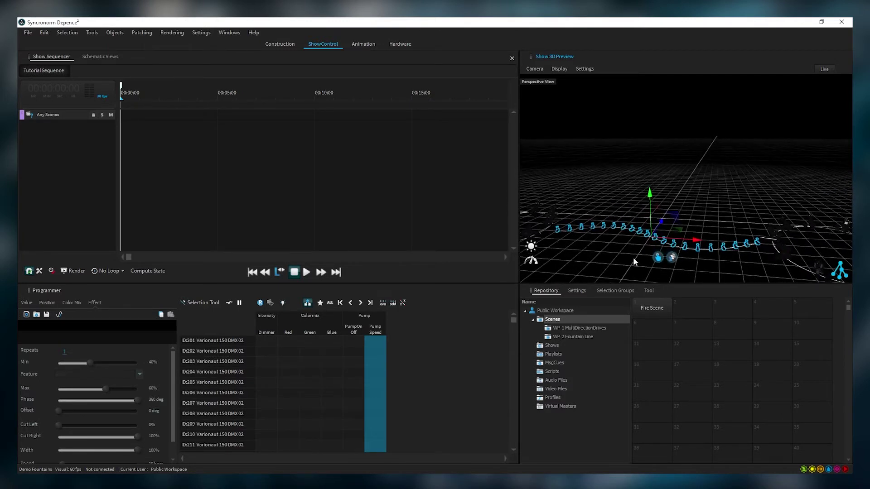
Step: Set the selected fixtures' dimmer to 100% and their colour mix to pure red (255, 0, 0)
left_click(266, 316)
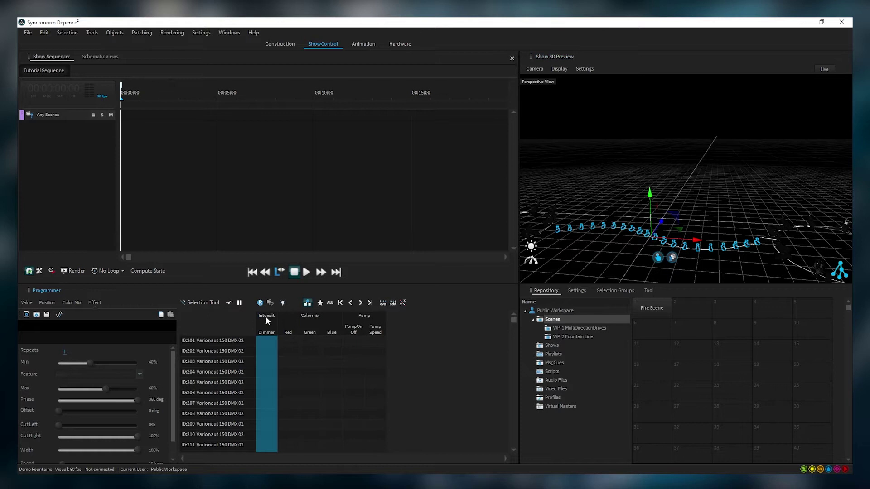
left_click(20, 302)
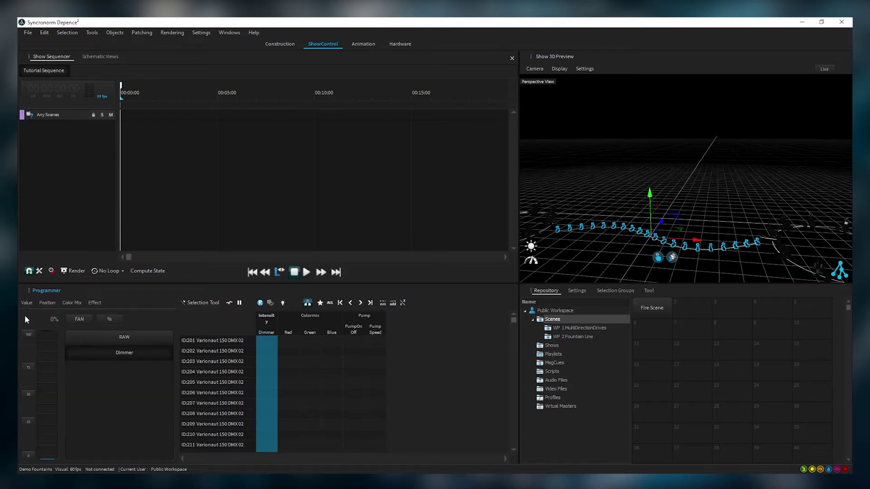
left_click(28, 335)
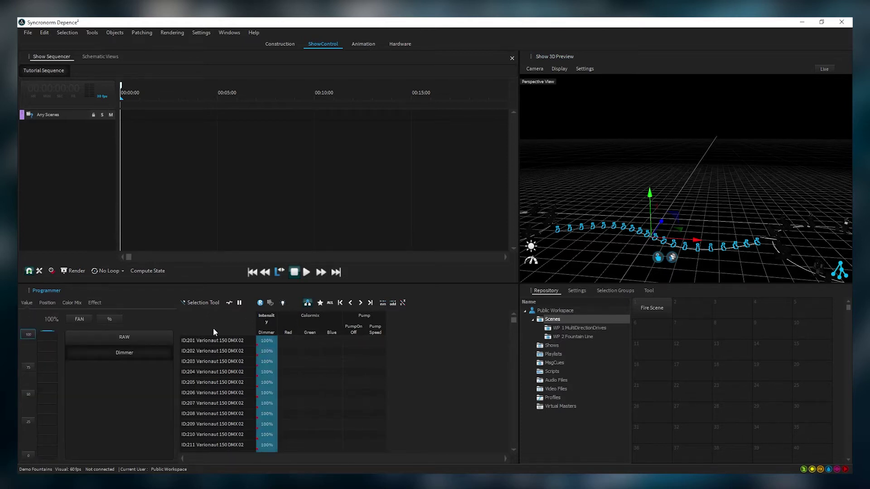
left_click(302, 315)
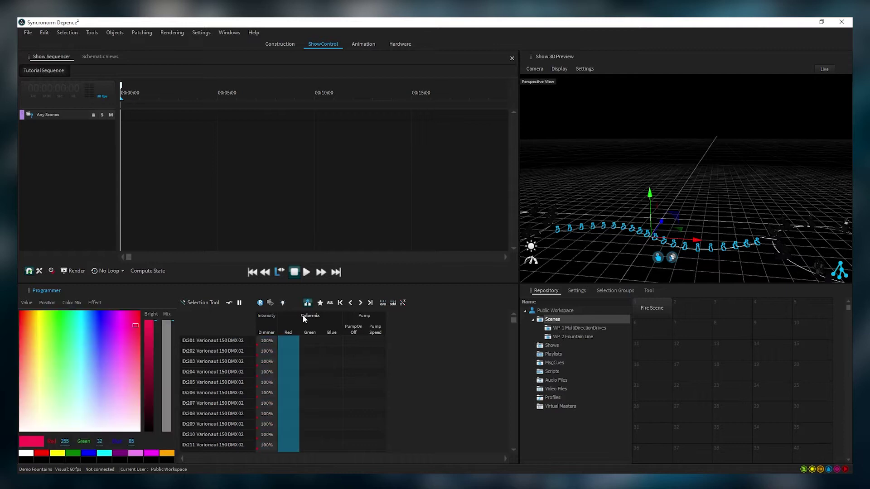
mouse_move(135, 325)
left_mouse_down()
mouse_move(128, 320)
mouse_move(140, 312)
left_mouse_up()
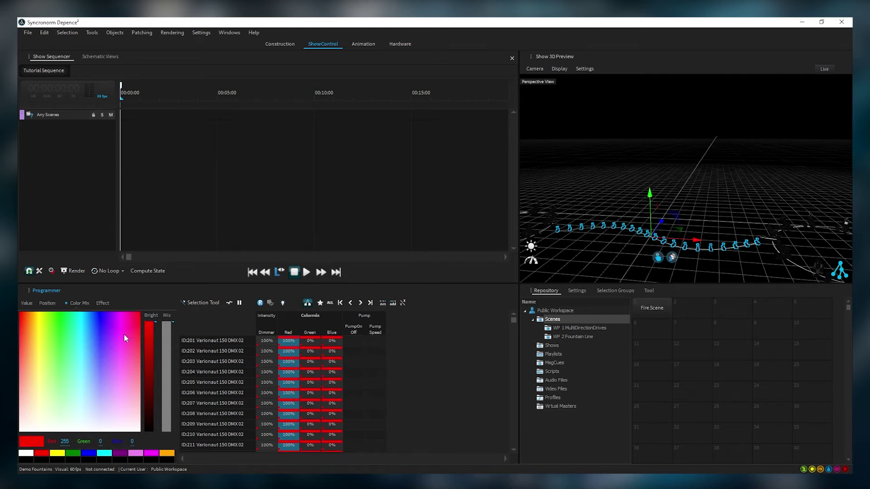
Step: Set the fixtures' Pump On/Off to Pump ON line comp and their Pump Speed to 50%
left_click(357, 330)
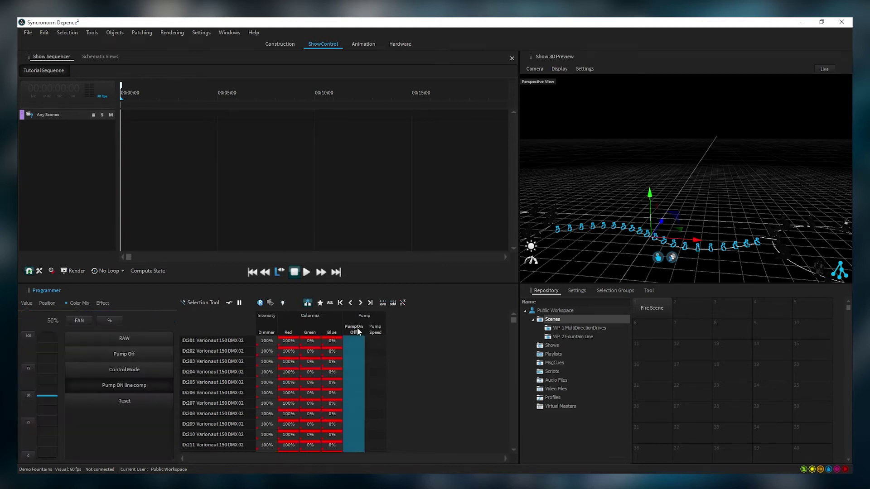
left_click(29, 396)
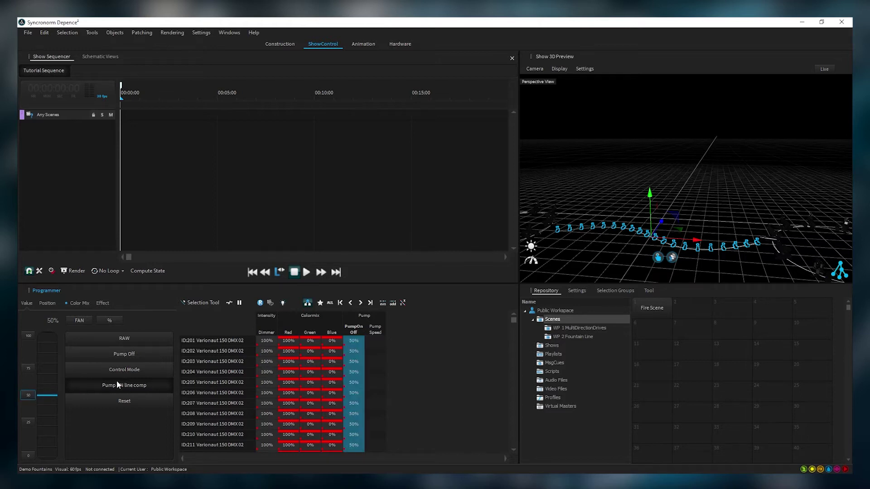
left_click(375, 330)
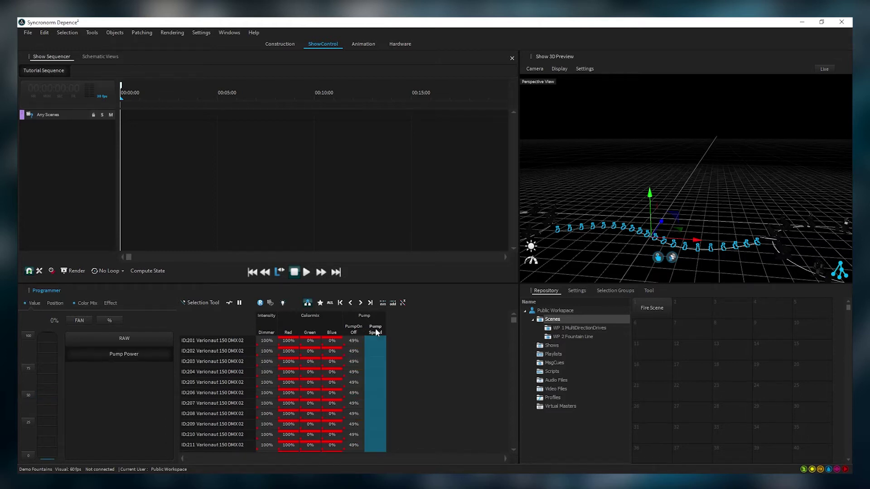
left_click(28, 397)
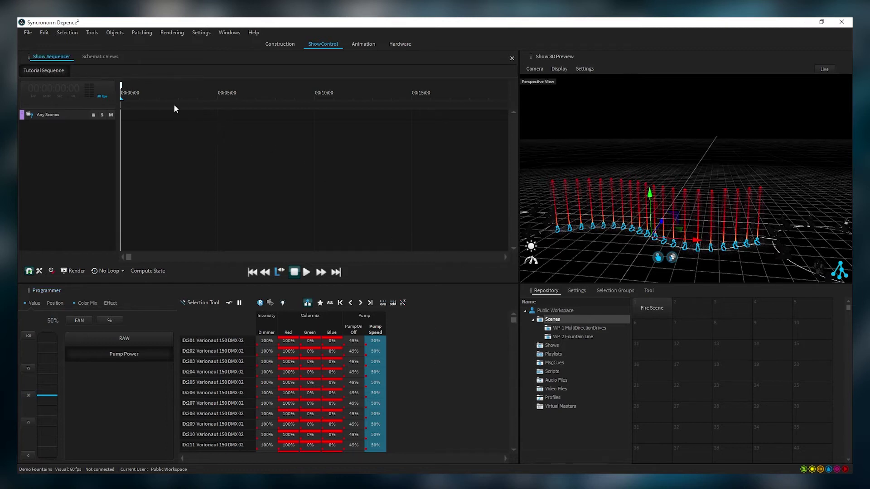
Step: Draw a scene block for the red look on the Any Scenes track, from about 0.5 to 4 seconds
left_click_drag(130, 114, 196, 114)
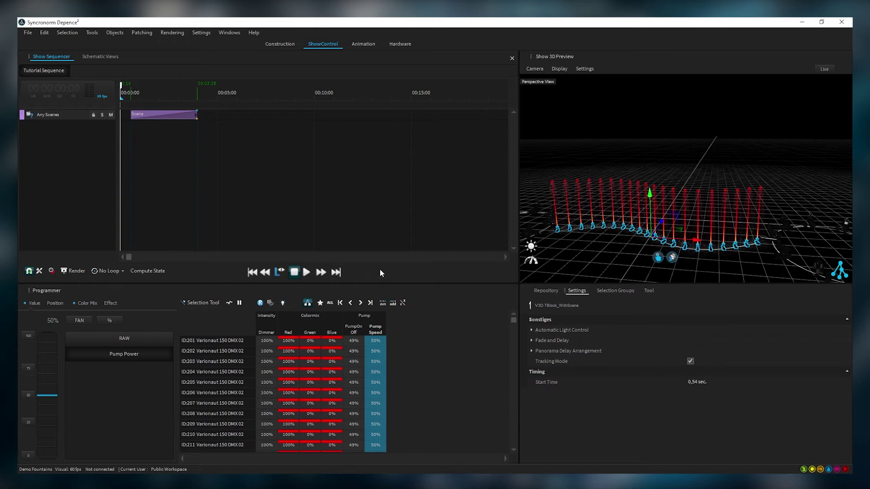
Step: Change the fixtures' colour mix to blue-violet (RGB 74, 68, 255)
left_click(318, 315)
left_click_drag(122, 328, 100, 344)
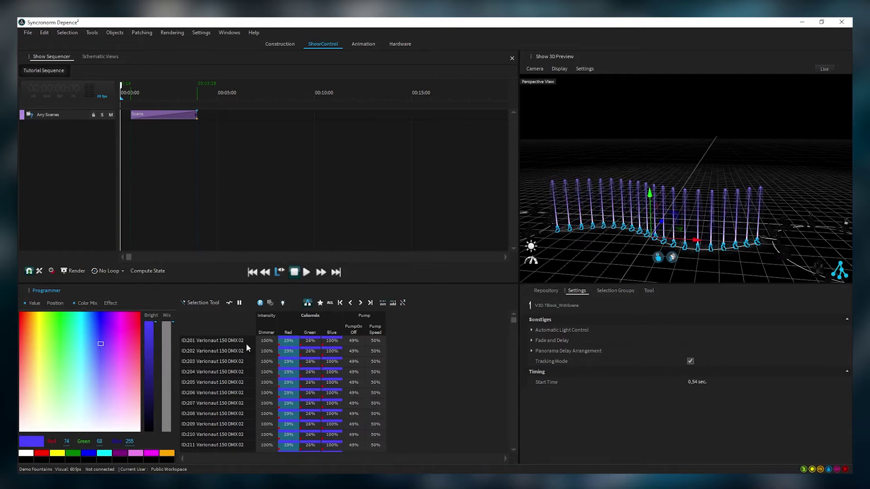
Step: Create an effect on the Pump Speed channel of all fixtures and load the Sinus waveform
left_click(375, 330)
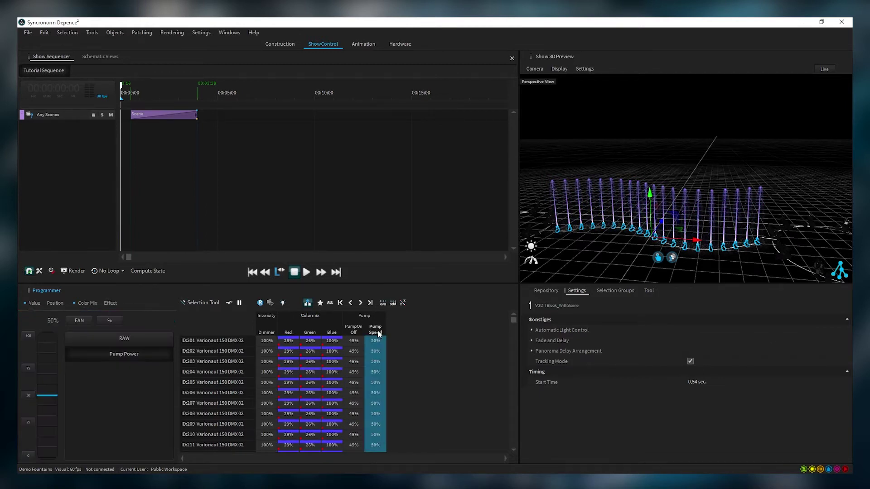
left_click(111, 303)
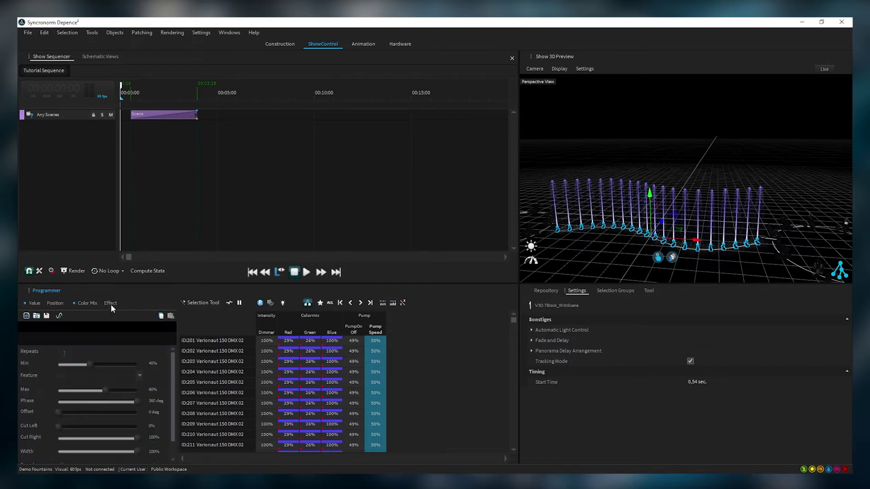
left_click(27, 317)
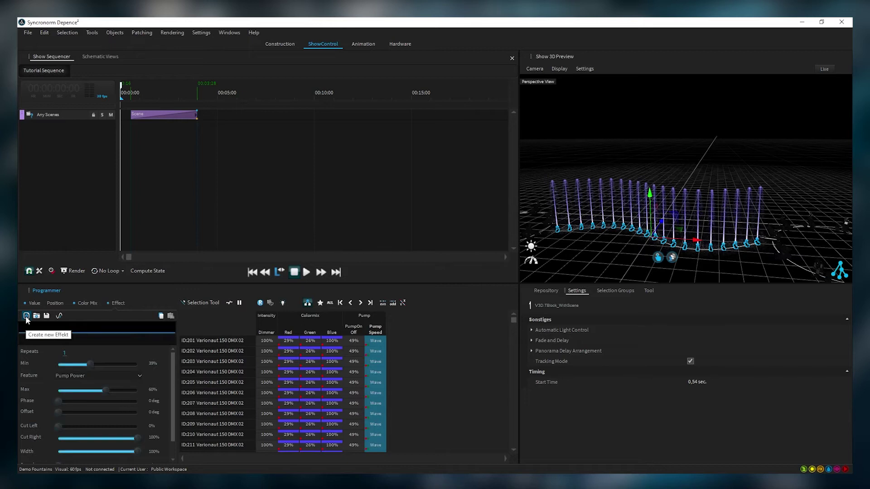
left_click(36, 317)
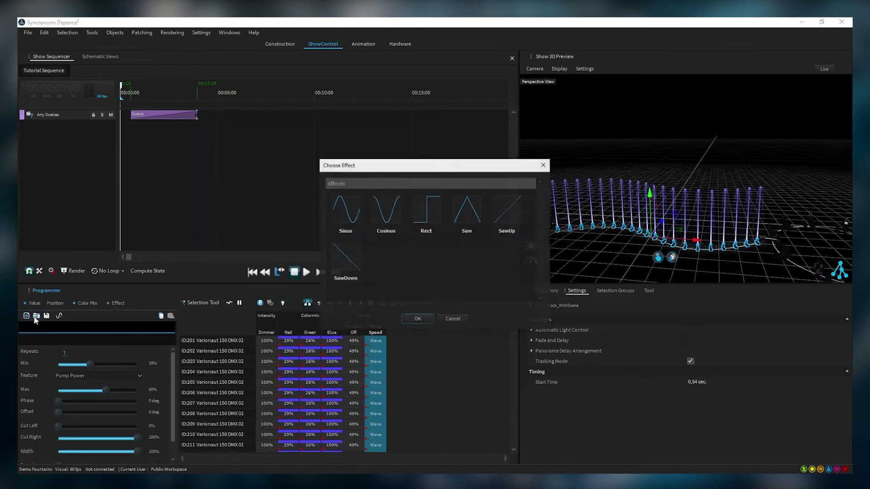
left_click(349, 218)
left_click(417, 319)
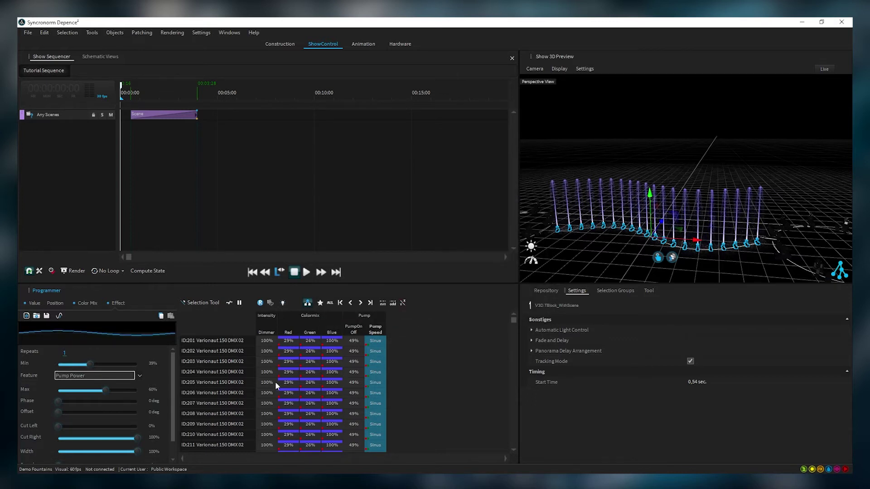
Step: Set the Sinus effect's Min to 23%, Max to about 70%, Phase to 360 deg and Offset to 250 deg
left_click_drag(91, 364, 76, 365)
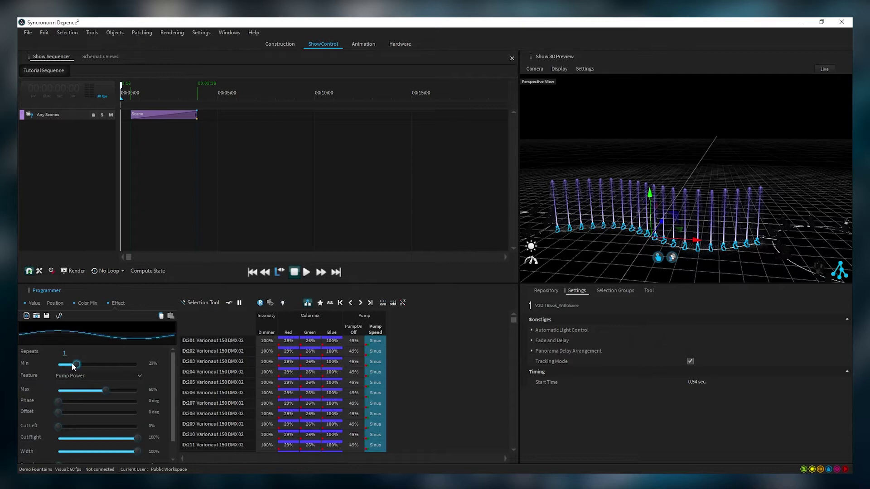
left_click_drag(106, 393, 116, 395)
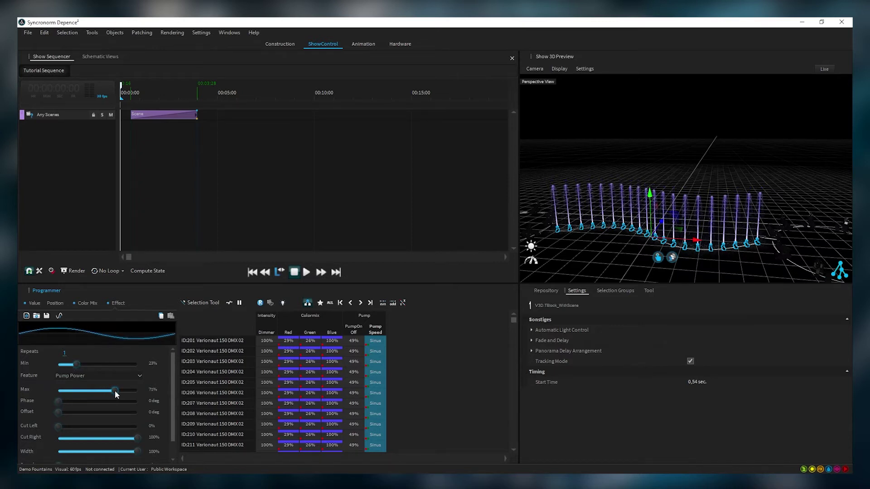
left_click_drag(55, 414, 161, 413)
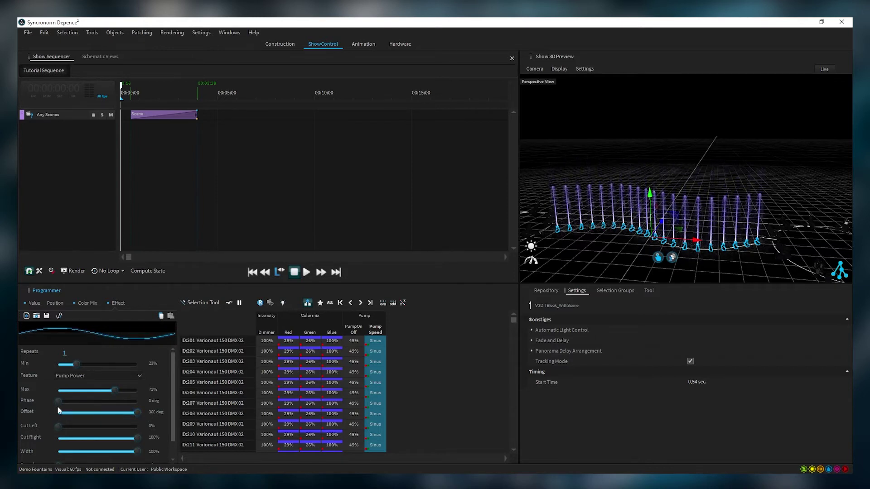
left_click_drag(58, 401, 114, 412)
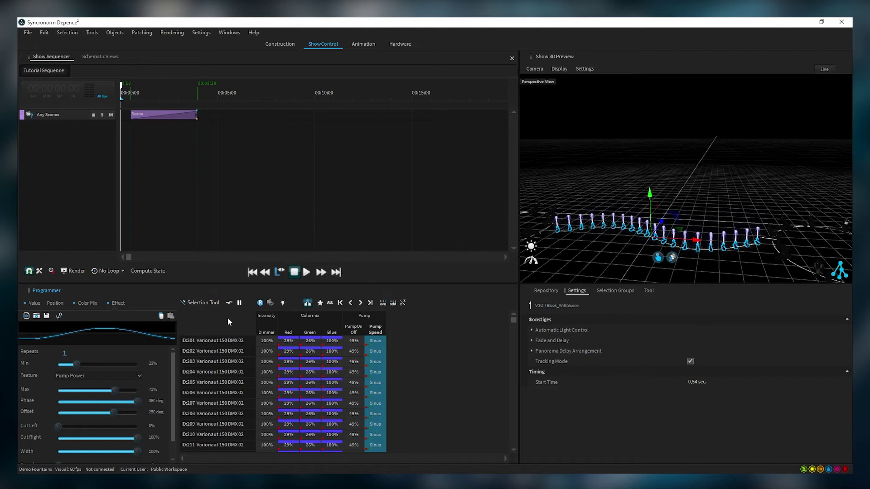
Step: Apply the ascending panorama by selection to spread the effect across the fixtures, and set the effect speed to 42 bpm
left_click(203, 303)
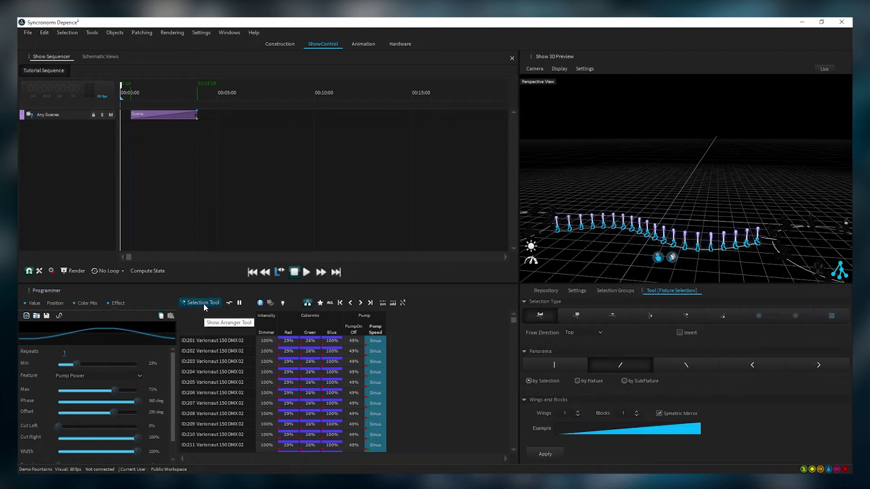
left_click(546, 454)
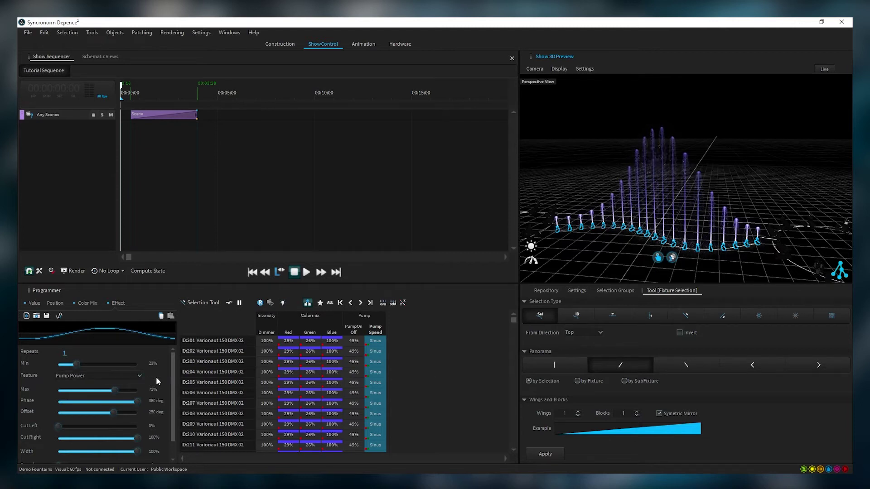
left_click_drag(172, 365, 171, 390)
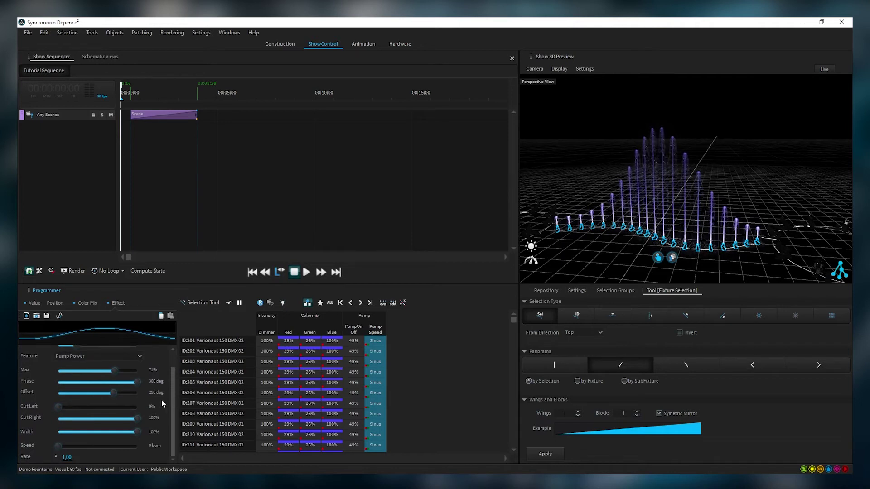
left_click_drag(59, 447, 70, 451)
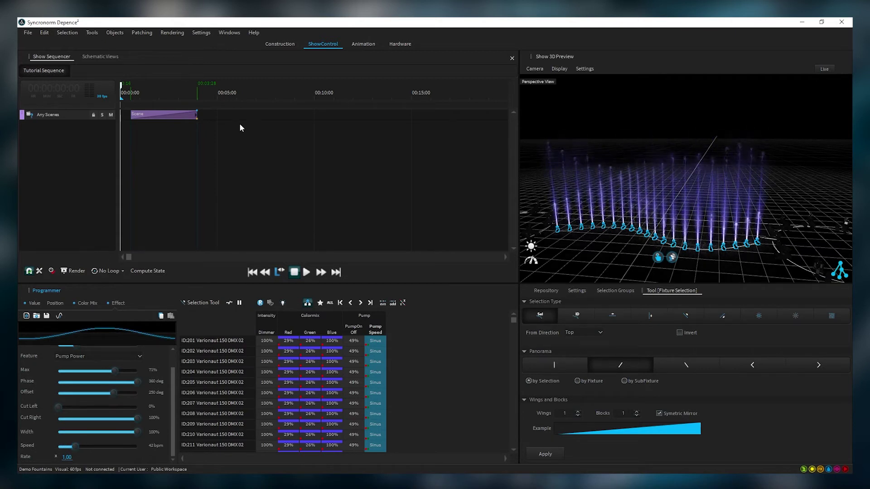
Step: Draw a second scene block for the blue-violet wave on the Any Scenes track, from about 5 to 9.5 seconds
left_click(216, 115)
left_click_drag(303, 122, 305, 122)
left_click(310, 167)
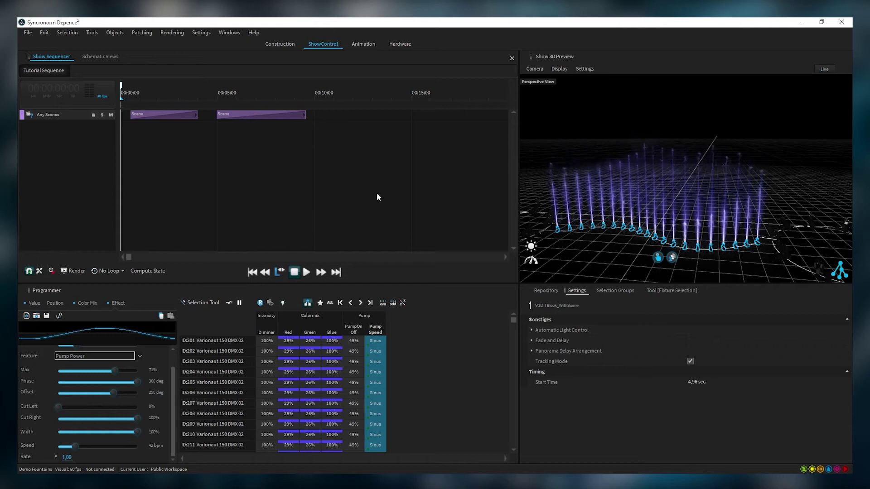
Step: Change the fixtures' colour mix to turquoise (RGB 71, 255, 223)
left_click(316, 317)
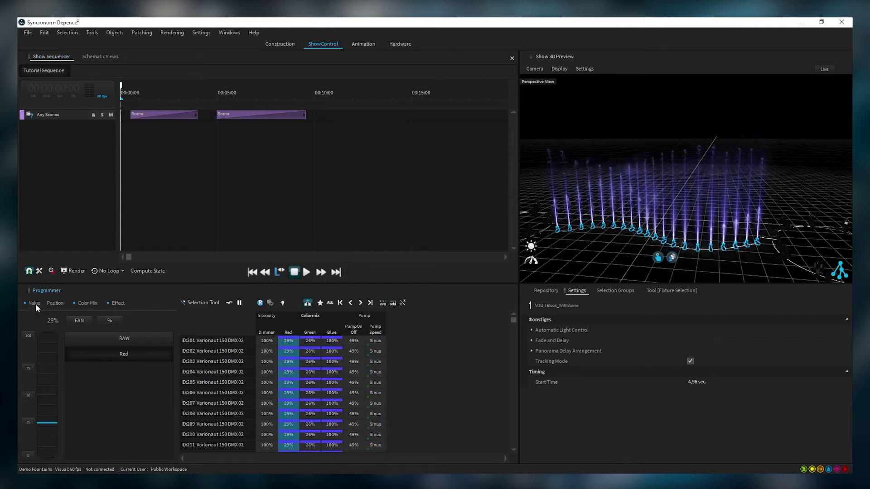
left_click(89, 302)
left_click_drag(101, 343, 76, 345)
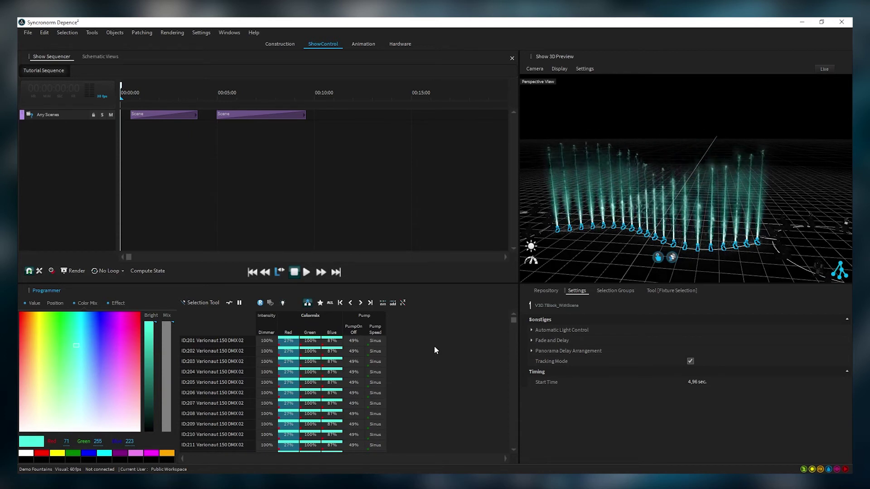
Step: Replace the fixtures' Pump Speed effect with Cosinus and open the fixture selection tool's options
left_click(376, 330)
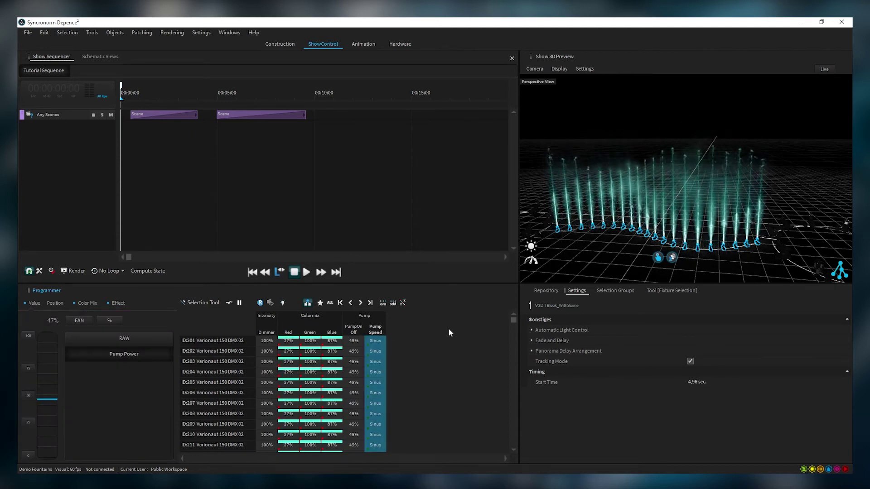
left_click(118, 305)
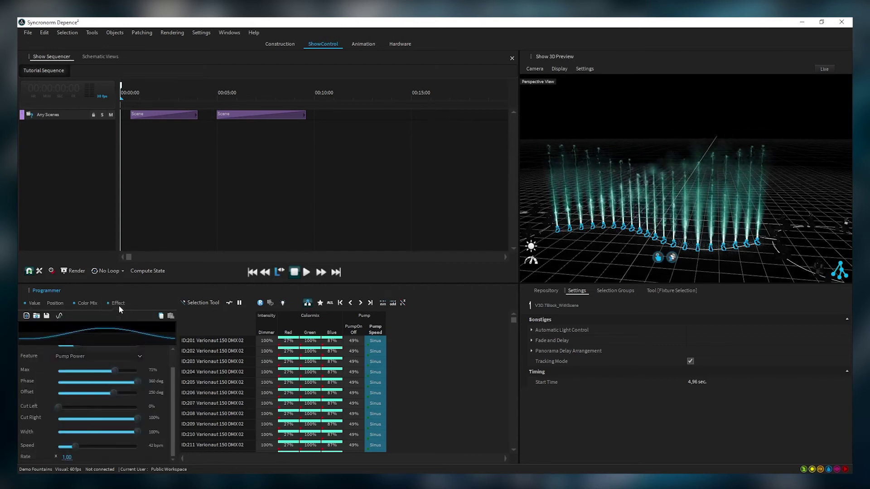
left_click(35, 317)
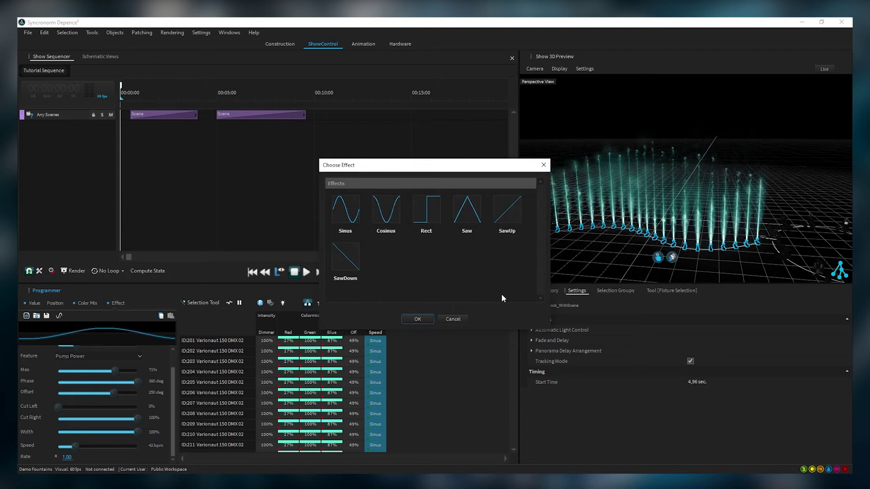
left_click(392, 216)
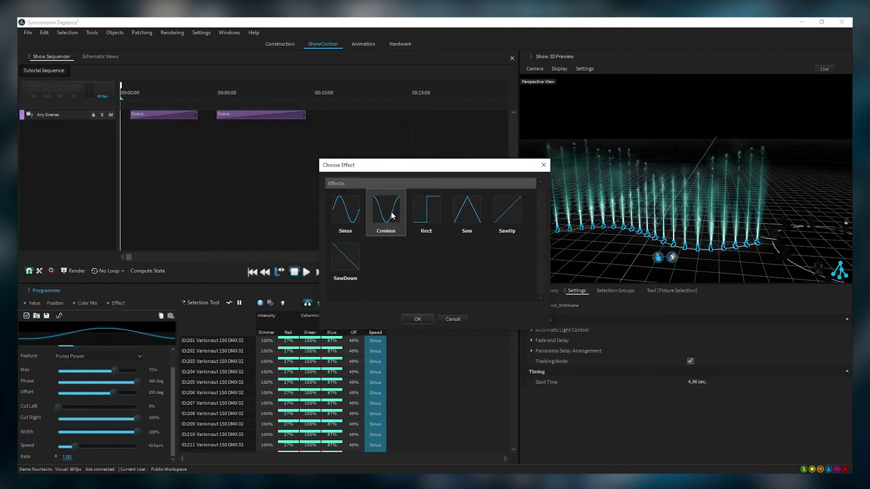
left_click(419, 320)
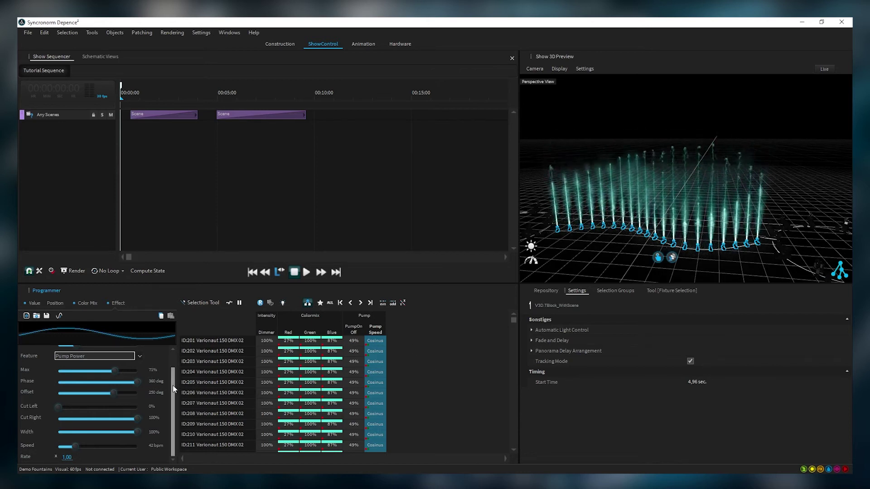
scroll(173, 388, "up", 1)
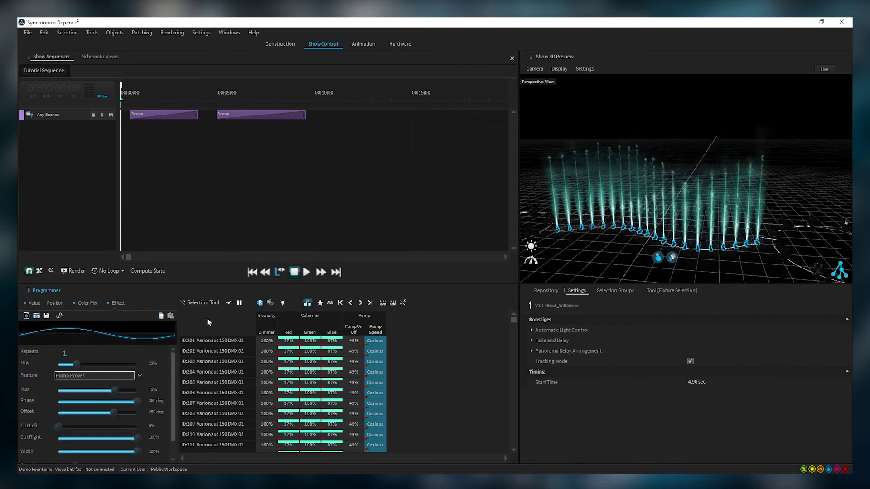
left_click(201, 303)
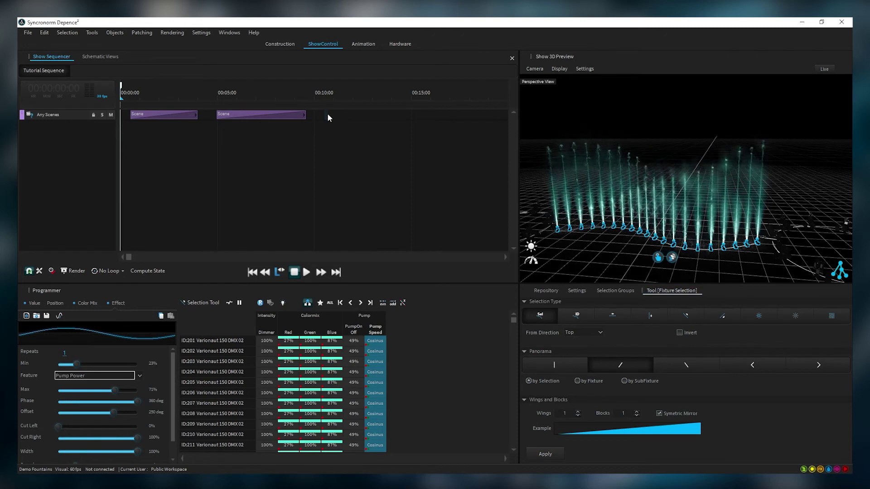
Step: Draw a third scene block for the turquoise wave on the Any Scenes track, from about 10.5 to 15.2 seconds, and clear the programmer values
left_click_drag(415, 115, 415, 116)
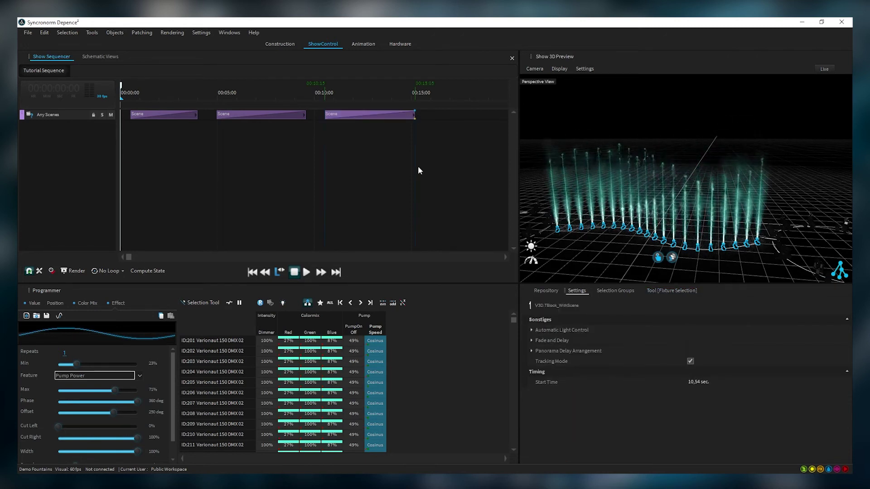
left_click(261, 306)
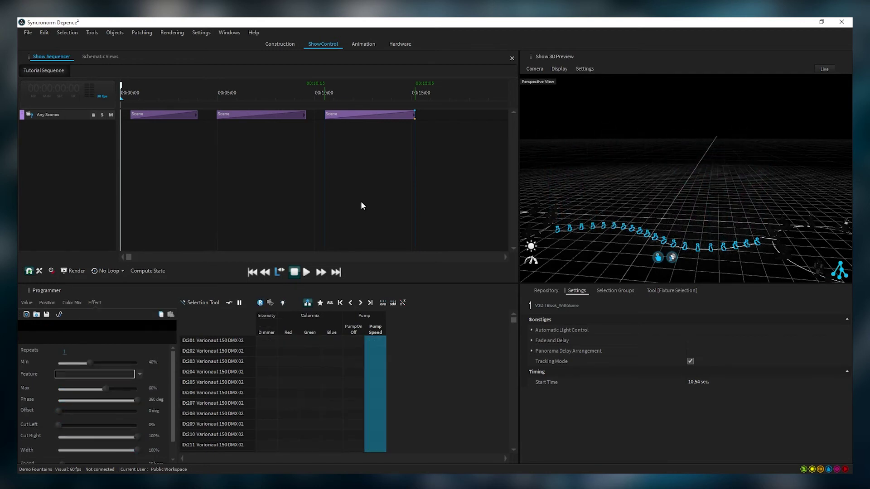
Step: Play the sequence from near its start through all three scenes, and stop playback after the last one
left_click(122, 87)
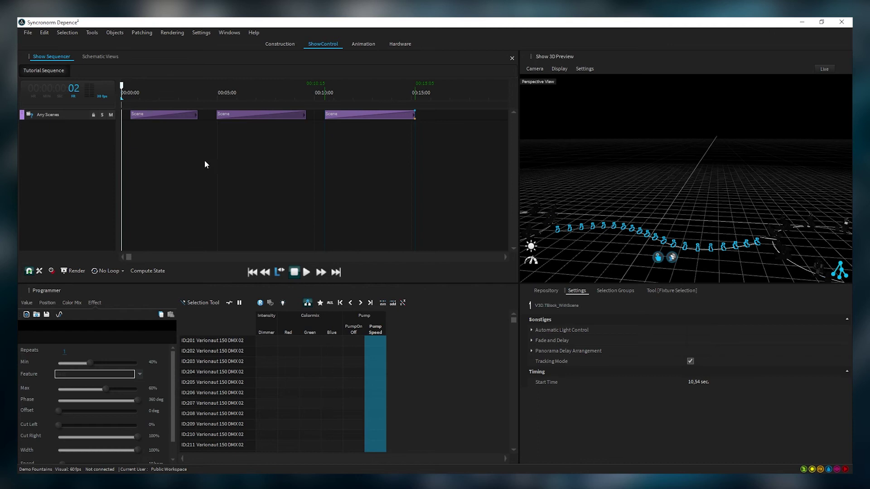
left_click(306, 272)
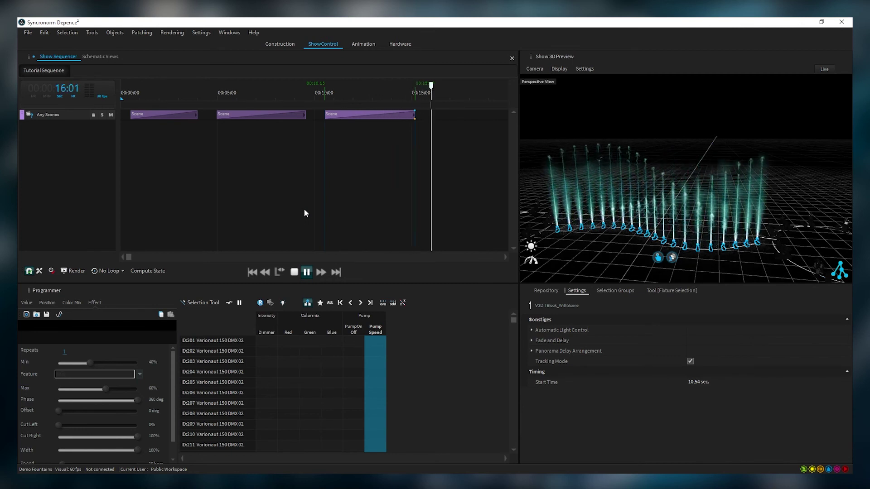
left_click(295, 272)
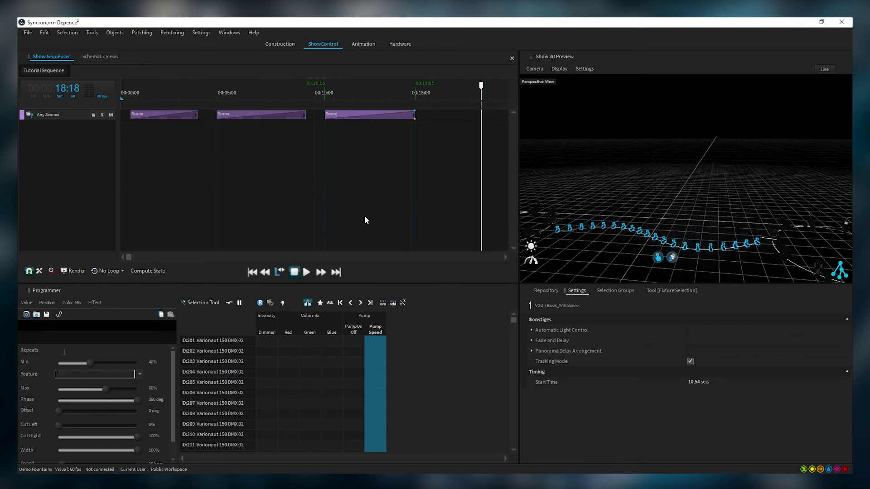